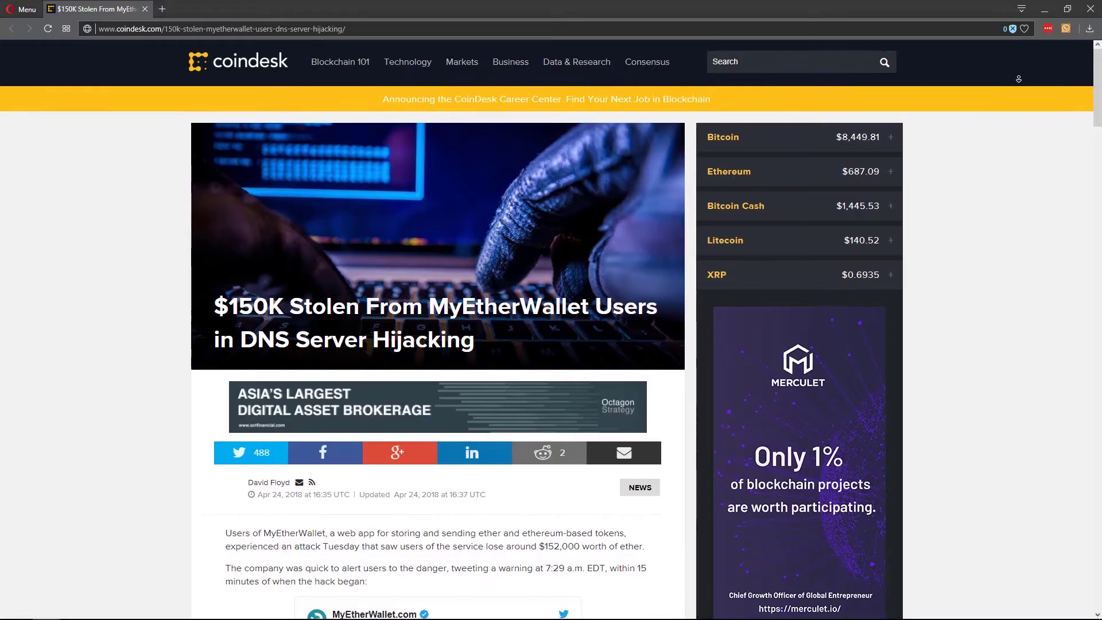
Step: Scroll down through the CoinDesk article about $150K stolen from MyEtherWallet users
{"action": "scroll", "coordinate": [1018, 80], "scroll_direction": "down", "scroll_amount": 2}
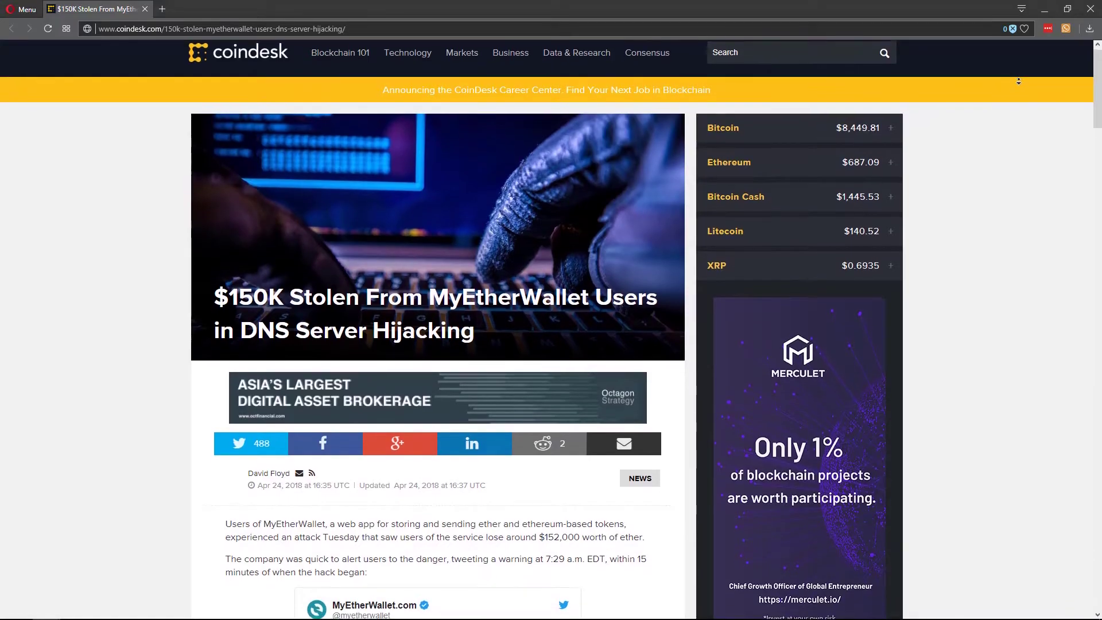
{"action": "scroll", "coordinate": [1018, 83], "scroll_direction": "down", "scroll_amount": 2}
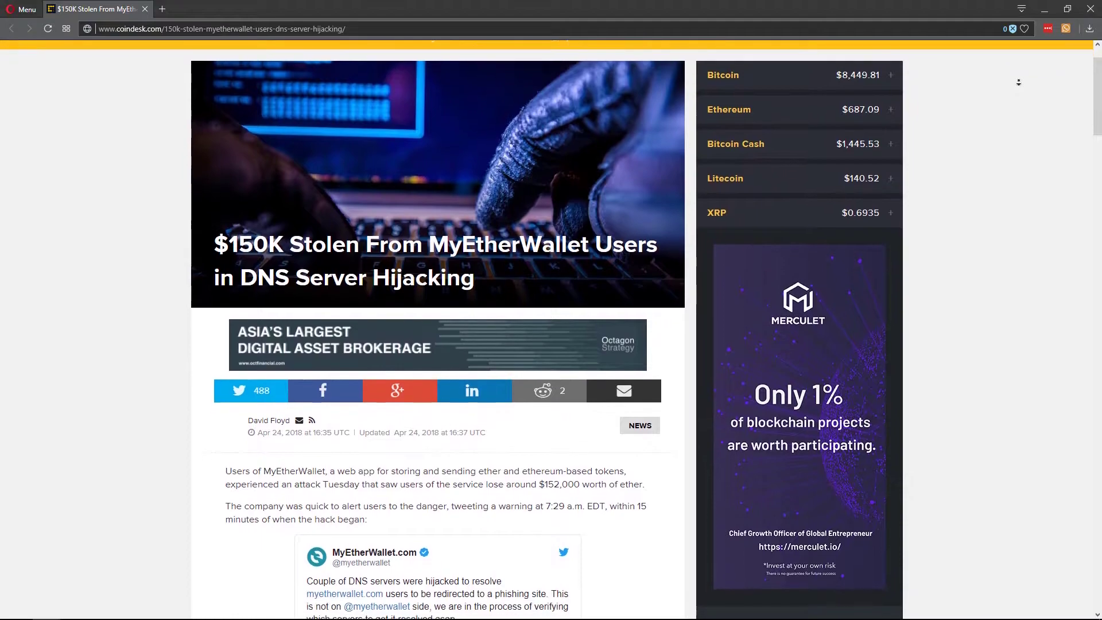
{"action": "scroll", "coordinate": [1019, 82], "scroll_direction": "down", "scroll_amount": 1}
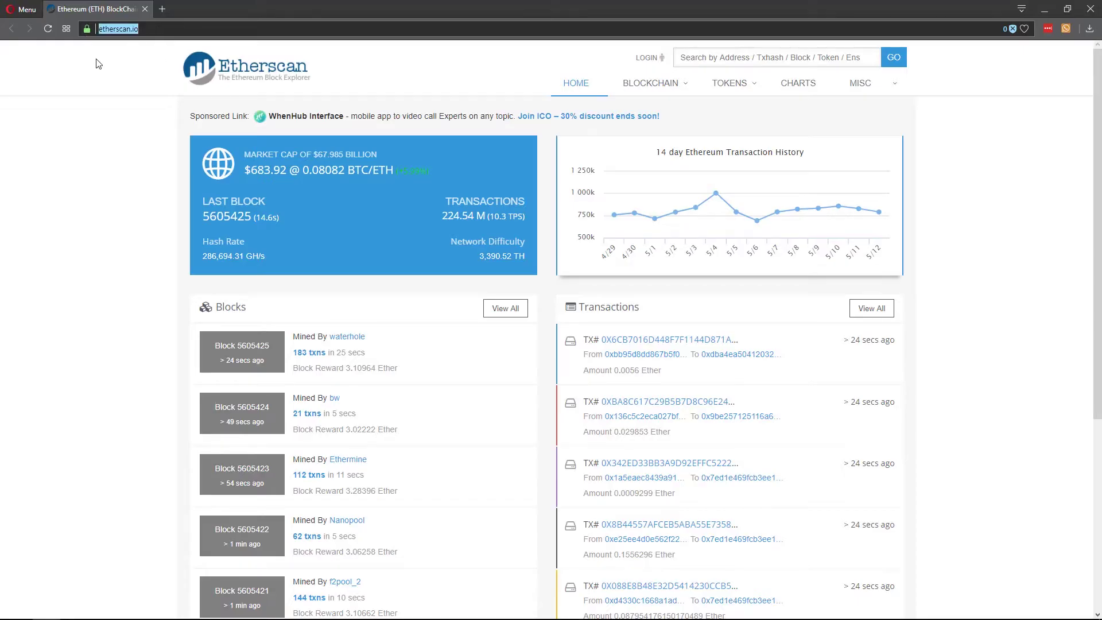
Step: Open View Tokens from Etherscan's TOKENS menu to see the ERC20 token ranking
{"action": "mouse_move", "coordinate": [735, 82]}
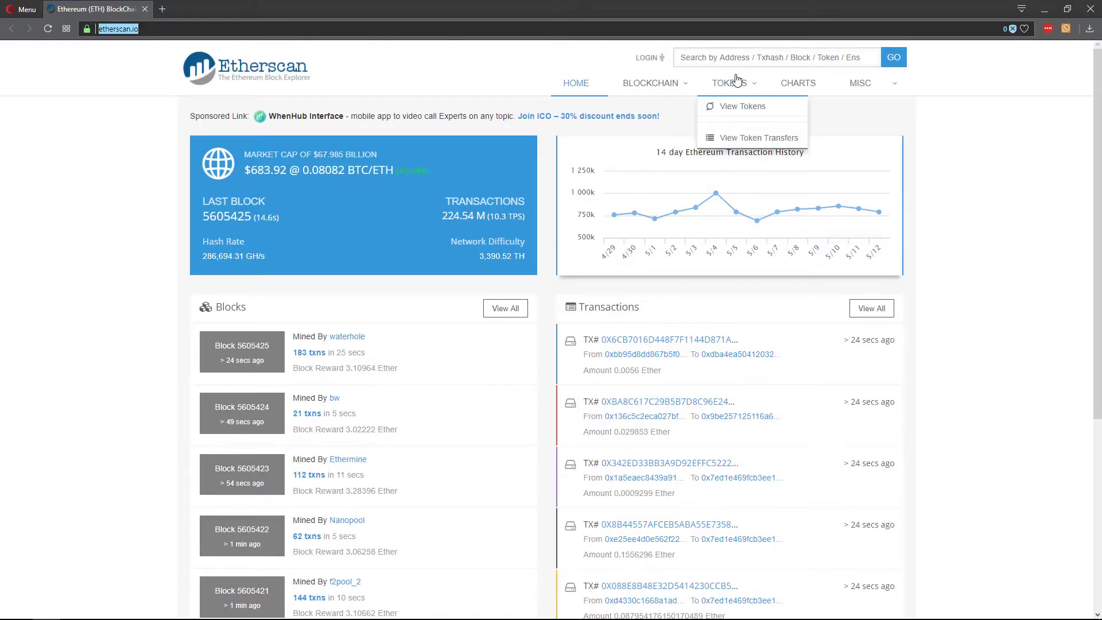
{"action": "left_click", "coordinate": [749, 113]}
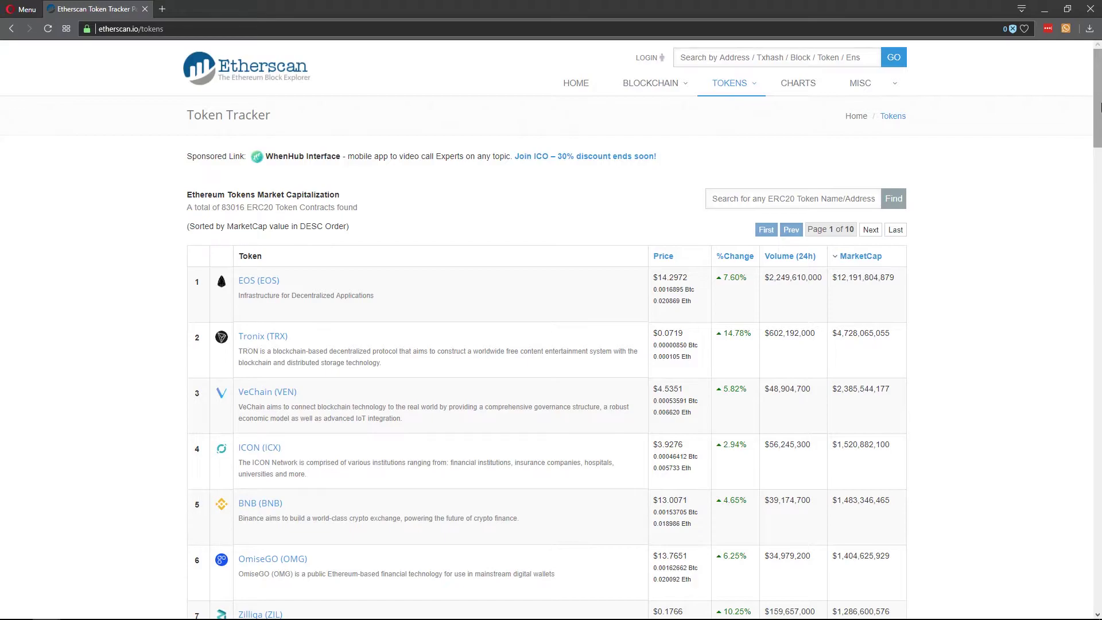
{"action": "left_click_drag", "start_coordinate": [1098, 106], "coordinate": [1082, 550]}
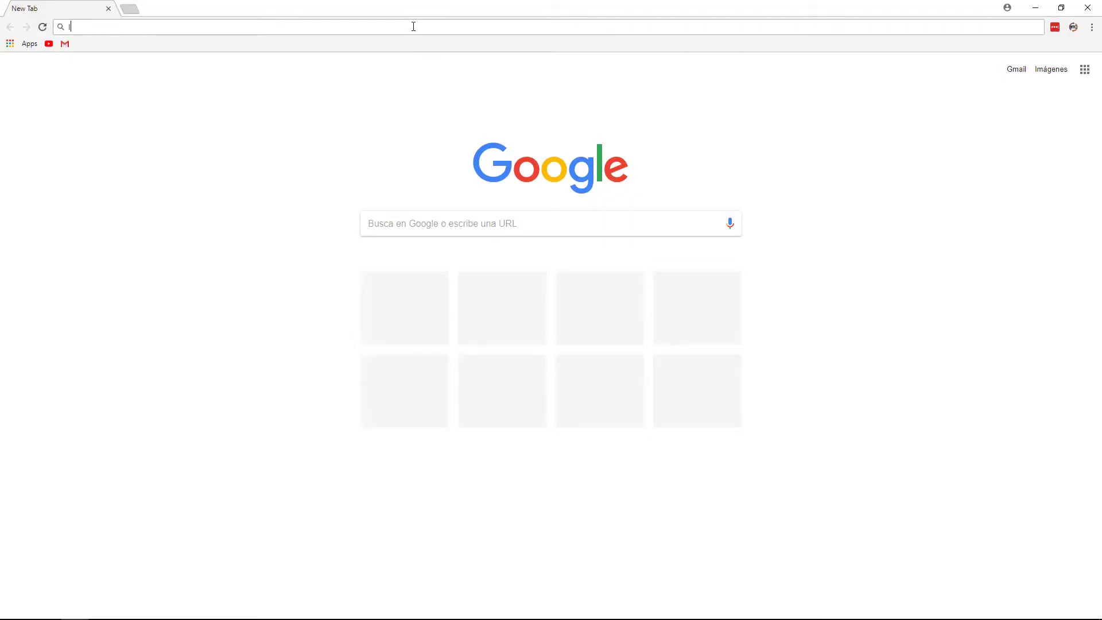
Step: Load the Ledger website by entering 'ledger' in the new tab's address bar, fixing a typo
{"action": "type", "text": "lledg"}
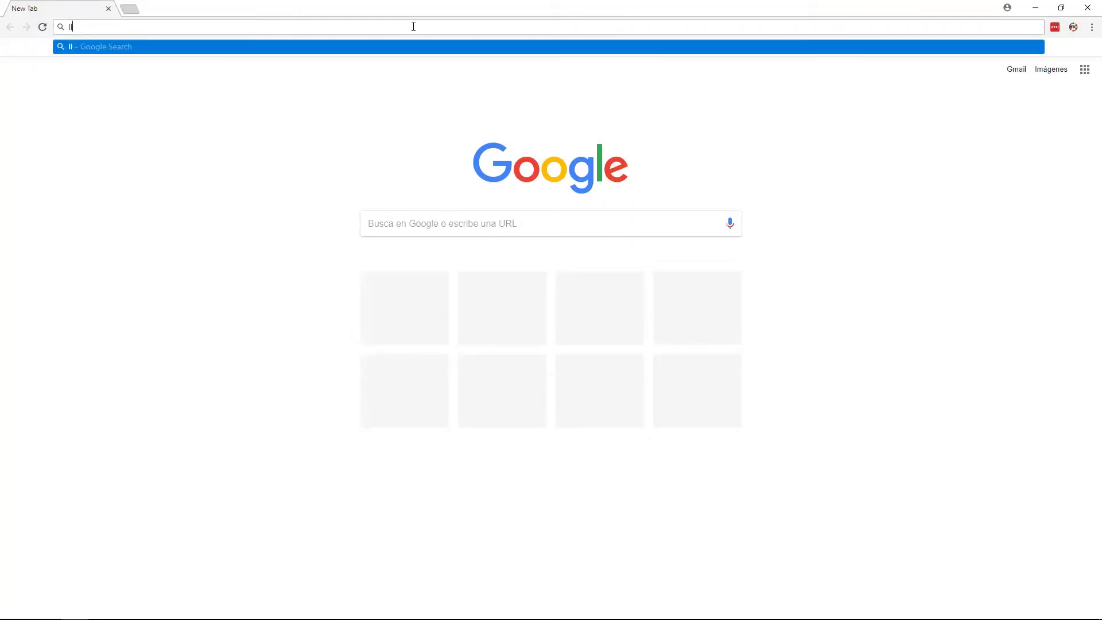
{"action": "key", "text": "BackSpace"}
{"action": "key", "text": "BackSpace"}
{"action": "type", "text": "edger"}
{"action": "key", "text": "Return"}
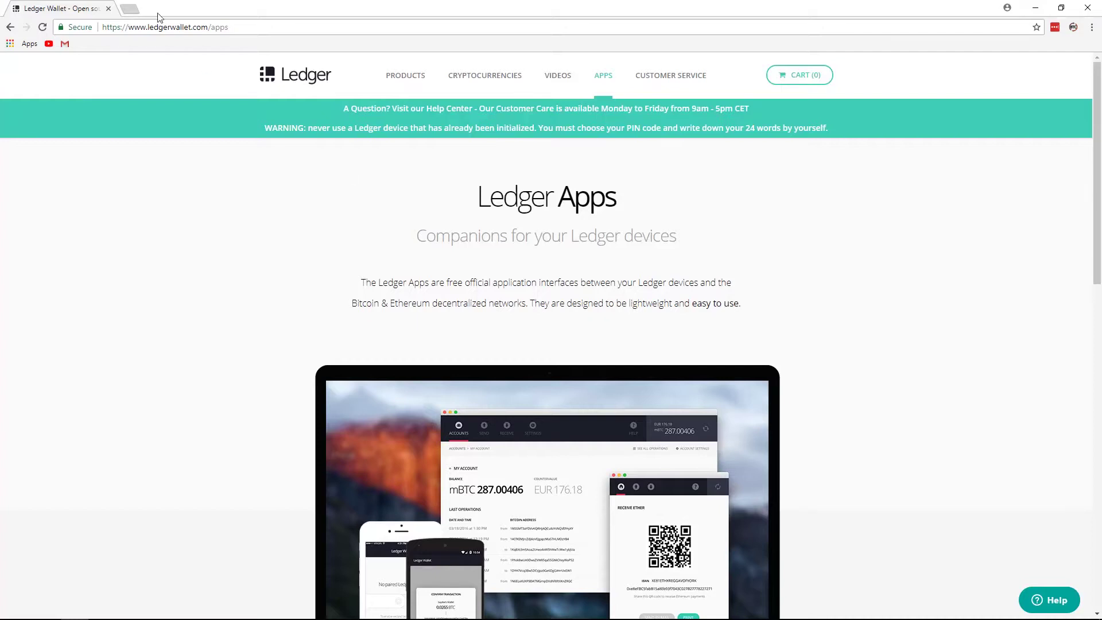
Step: Close the Ledger tab and load myetherwallet.com in the address bar
{"action": "left_click", "coordinate": [108, 9]}
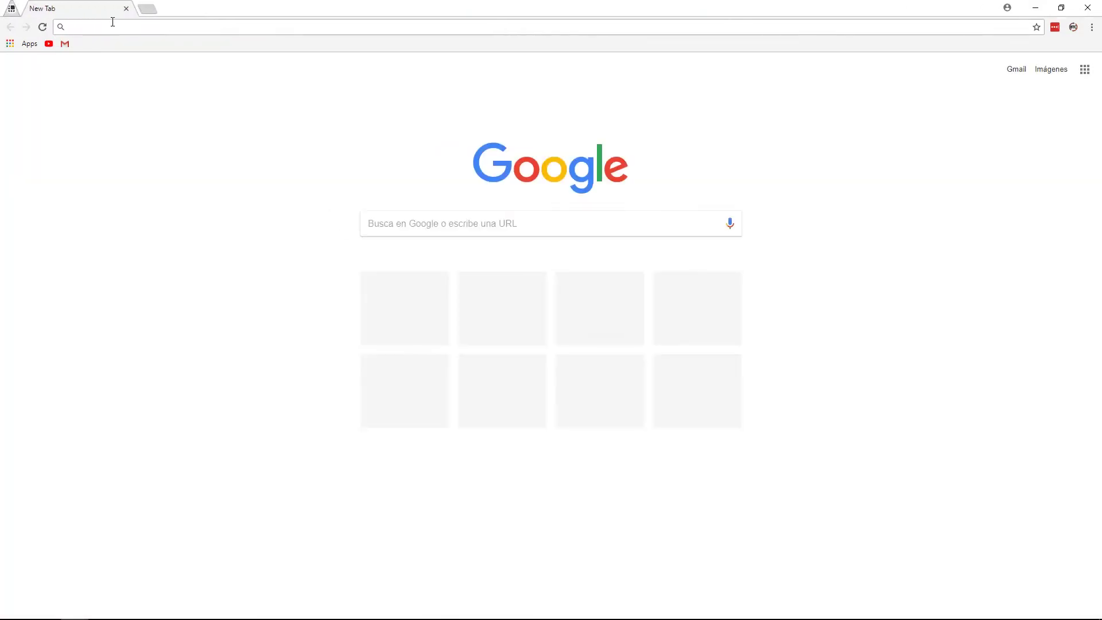
{"action": "type", "text": "myethe"}
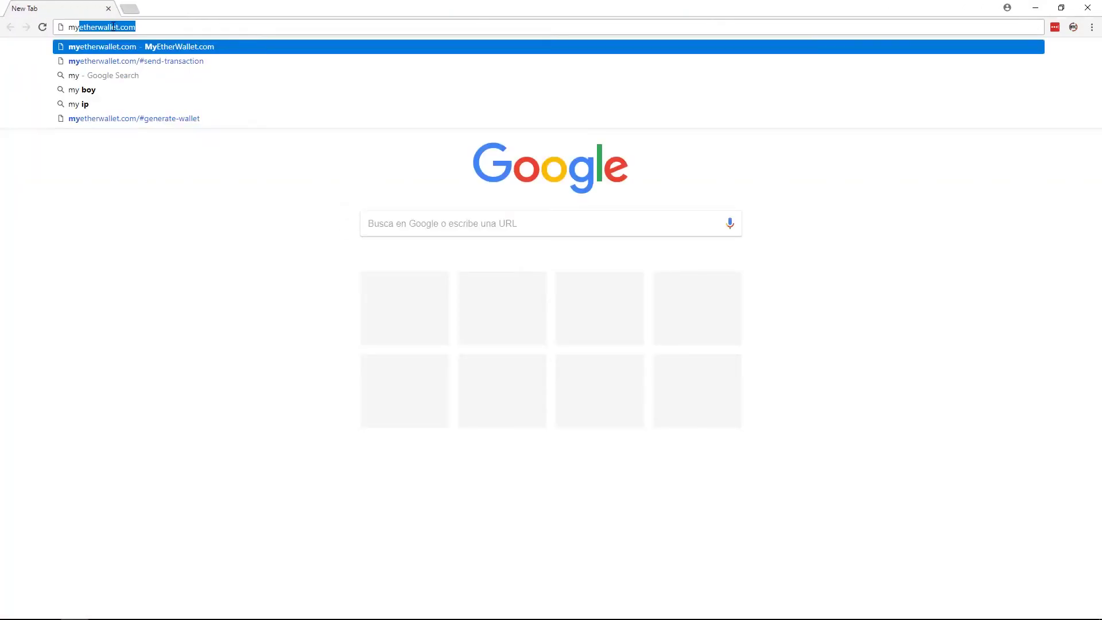
{"action": "type", "text": "rwallet.co"}
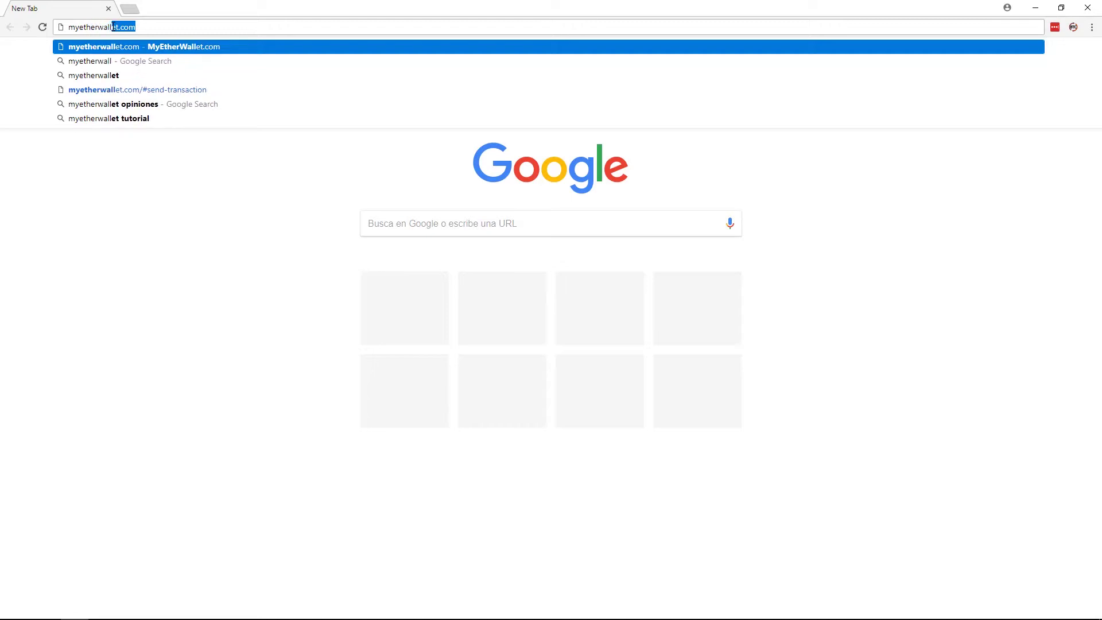
{"action": "type", "text": "m"}
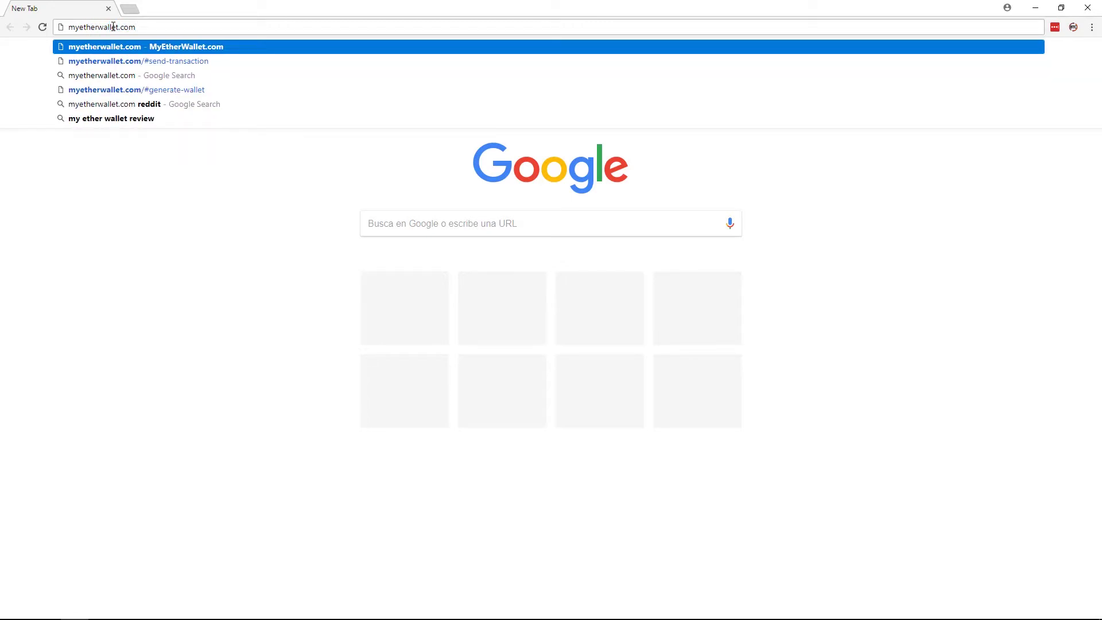
{"action": "key", "text": "shift+Left"}
{"action": "key", "text": "shift+Left"}
{"action": "key", "text": "shift+Left"}
{"action": "key", "text": "shift+Left"}
{"action": "key", "text": "shift+Left"}
{"action": "key", "text": "shift+Left"}
{"action": "key", "text": "shift+Left"}
{"action": "key", "text": "shift+Left"}
{"action": "key", "text": "shift+Left"}
{"action": "key", "text": "shift+Left"}
{"action": "key", "text": "shift+Left"}
{"action": "key", "text": "shift+Left"}
{"action": "key", "text": "shift+Left"}
{"action": "key", "text": "shift+Left"}
{"action": "key", "text": "shift+Left"}
{"action": "key", "text": "shift+Left"}
{"action": "key", "text": "shift+Left"}
{"action": "left_click", "coordinate": [186, 25]}
{"action": "left_click", "coordinate": [159, 189]}
{"action": "left_click", "coordinate": [159, 25]}
{"action": "key", "text": "Return"}
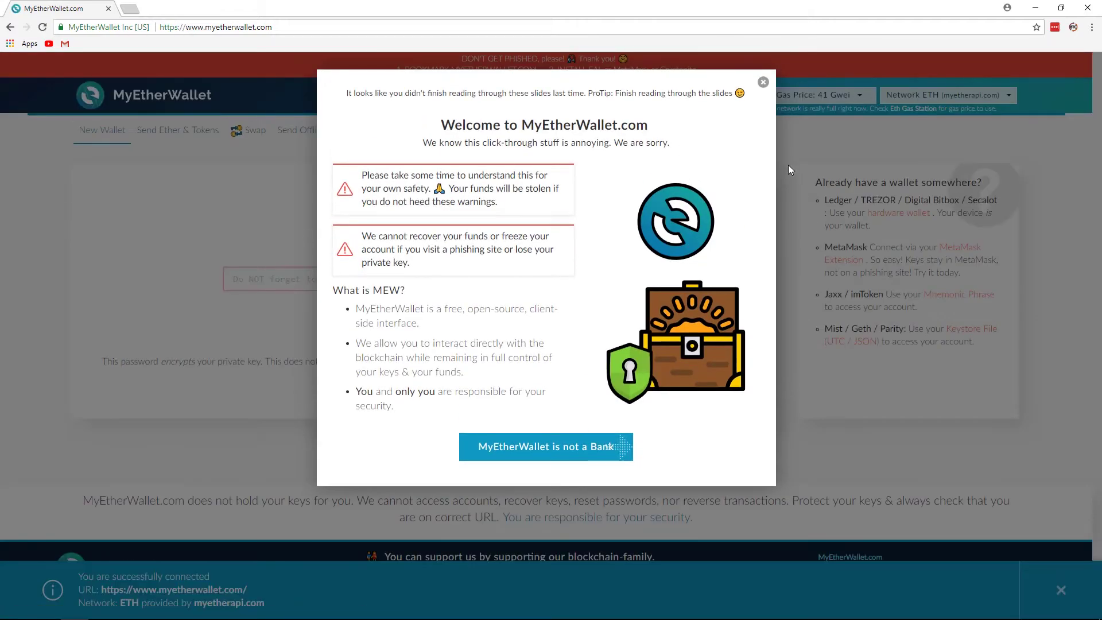
Step: Close MyEtherWallet's welcome safety notice
{"action": "left_click", "coordinate": [762, 82]}
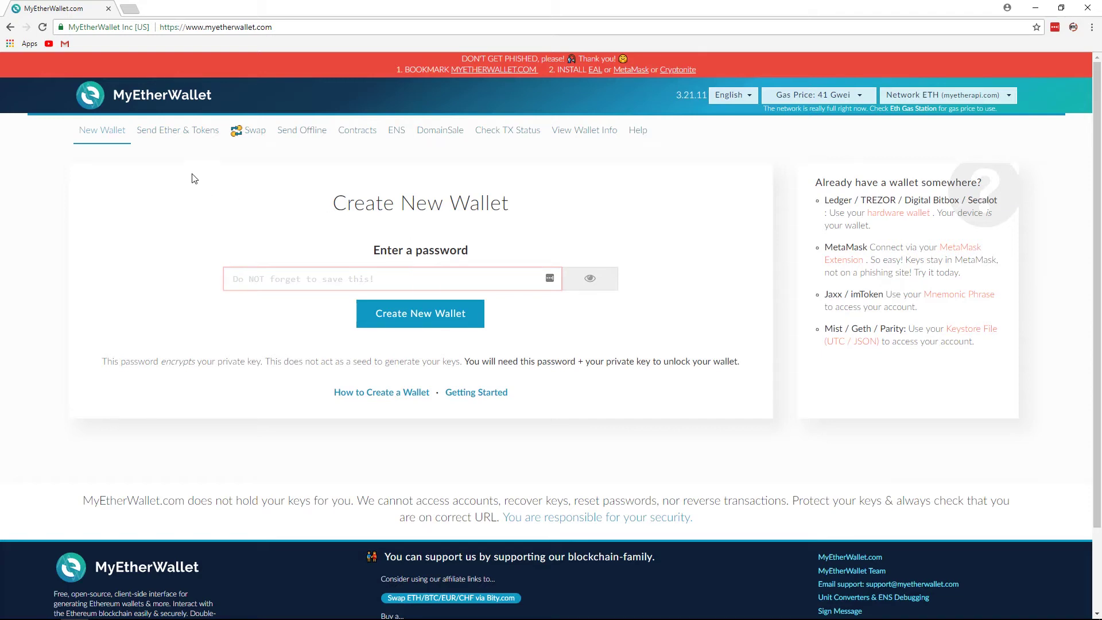
Step: Go to Send Ether & Tokens and connect using the Ledger Wallet access option
{"action": "left_click", "coordinate": [180, 135]}
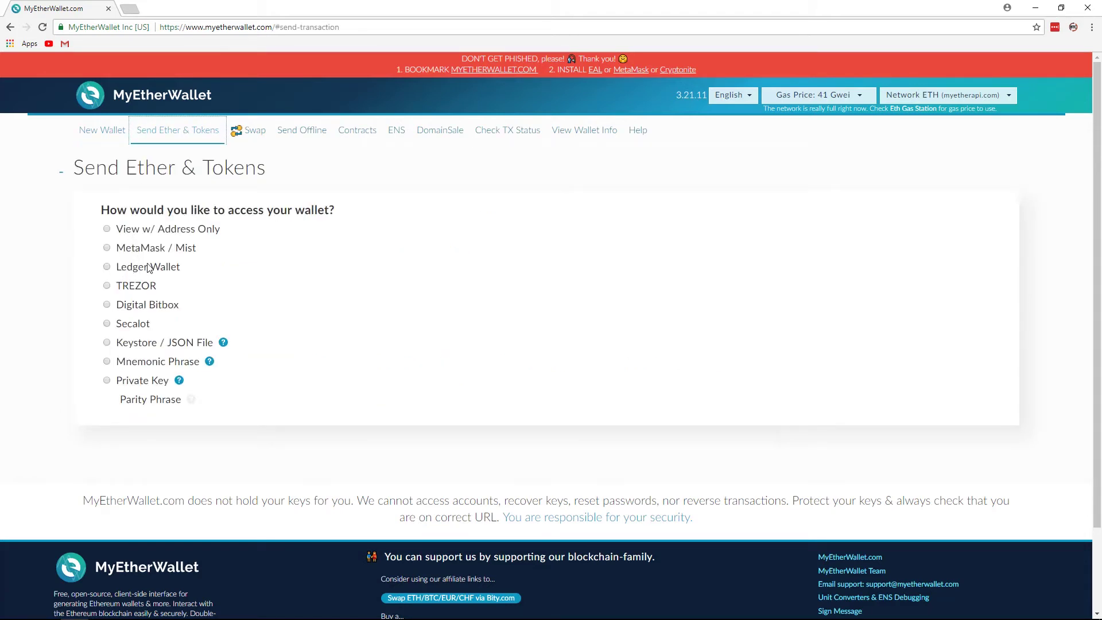
{"action": "left_click", "coordinate": [108, 268]}
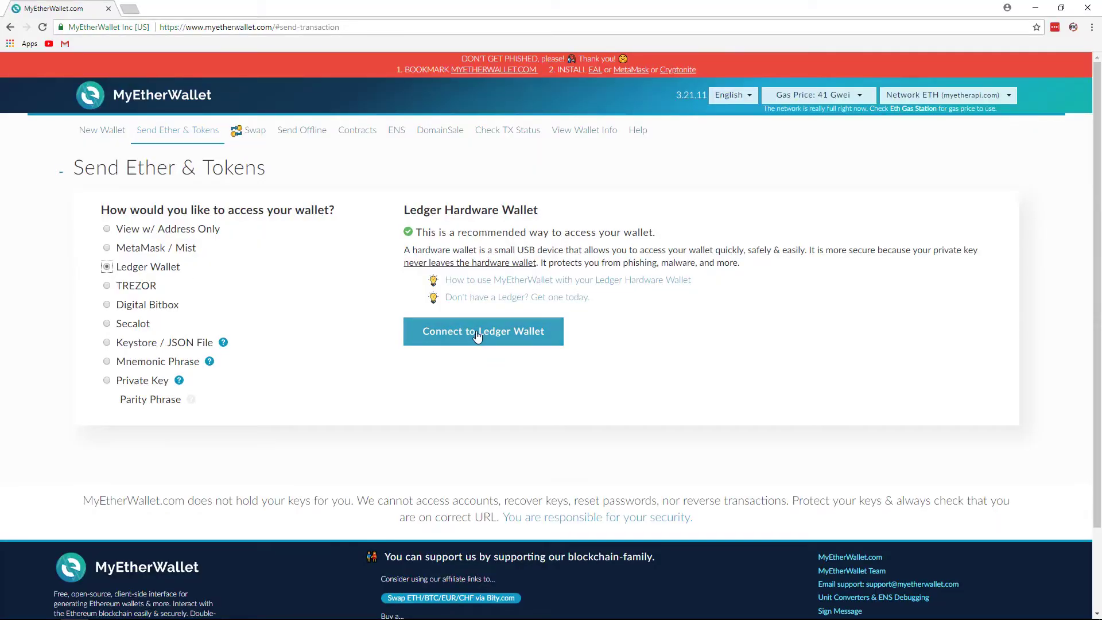
{"action": "left_click", "coordinate": [482, 336]}
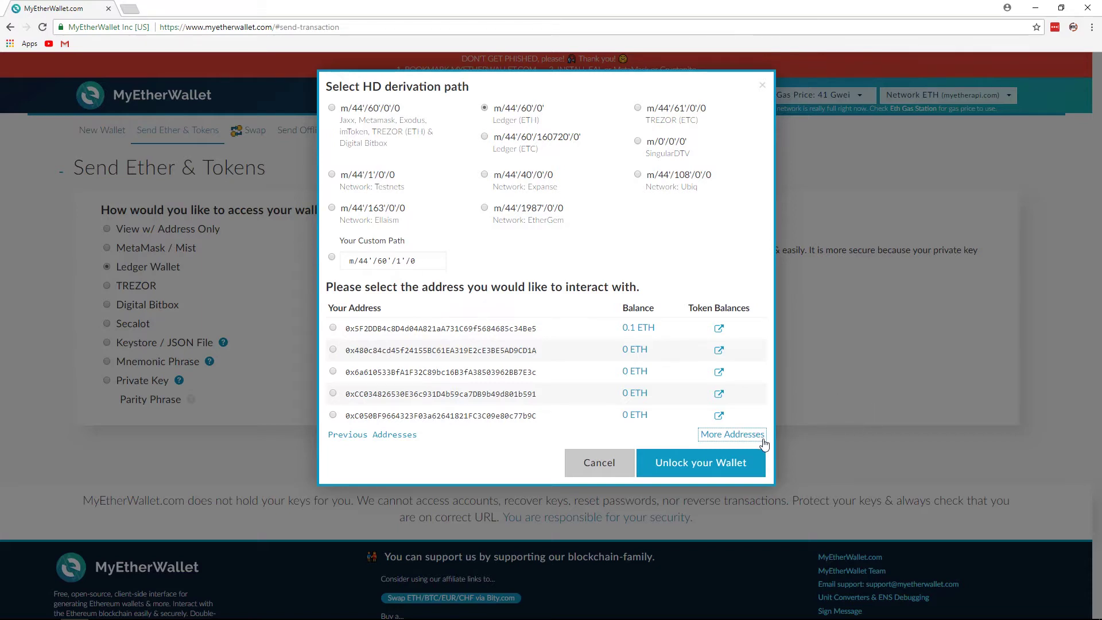
Step: Page through Ledger addresses, pick the first one holding 0.1 ETH, and unlock it
{"action": "left_click", "coordinate": [727, 435]}
{"action": "left_click", "coordinate": [380, 438]}
{"action": "left_click", "coordinate": [333, 328]}
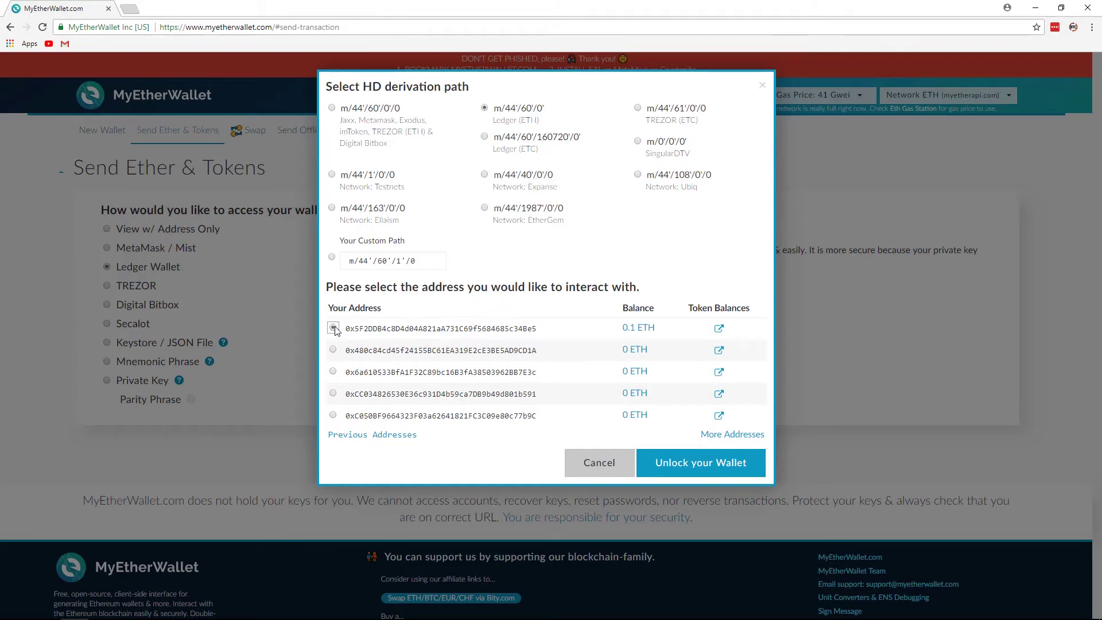
{"action": "left_click", "coordinate": [705, 468]}
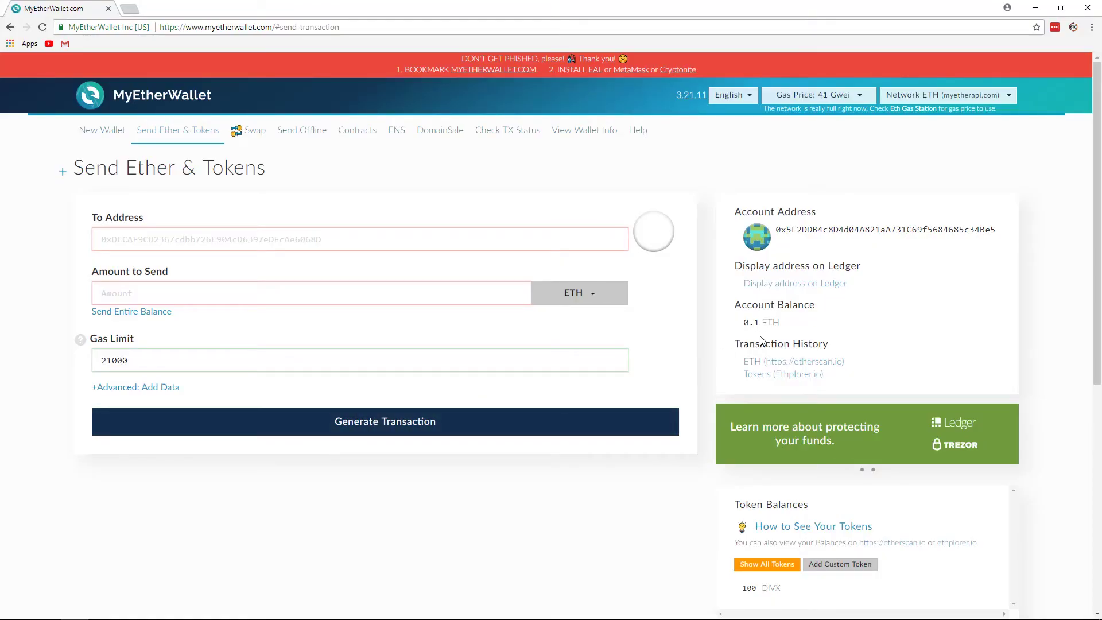
Step: Scroll the unlocked wallet page to review the 0.1 ETH ($73.38) and 100 DIVX balances
{"action": "scroll", "coordinate": [764, 338], "scroll_direction": "down", "scroll_amount": 1}
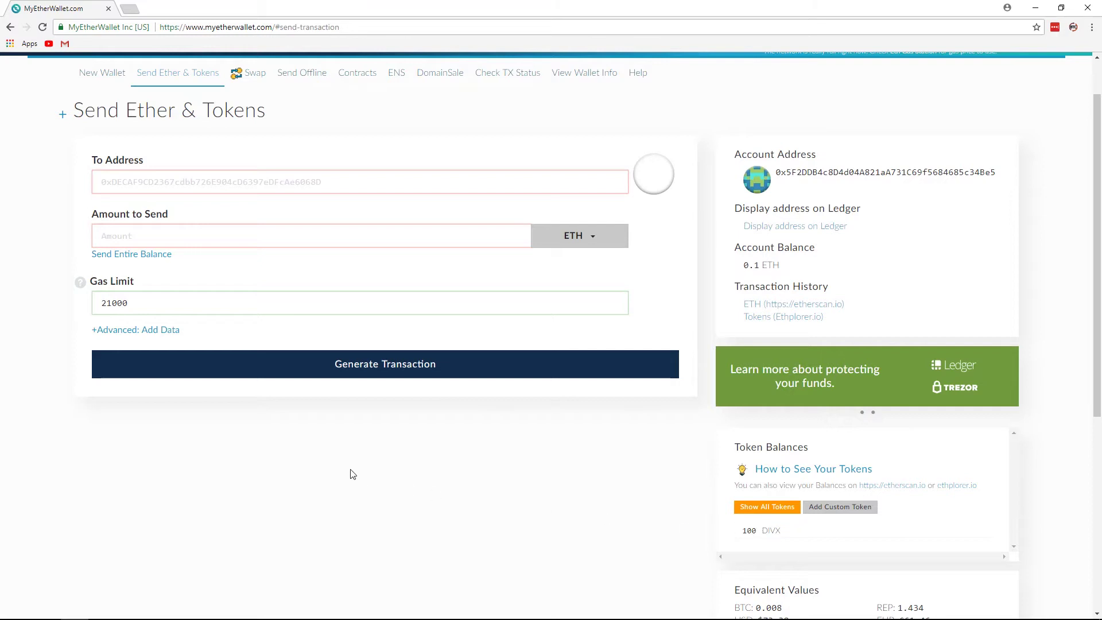
{"action": "scroll", "coordinate": [354, 474], "scroll_direction": "up", "scroll_amount": 1}
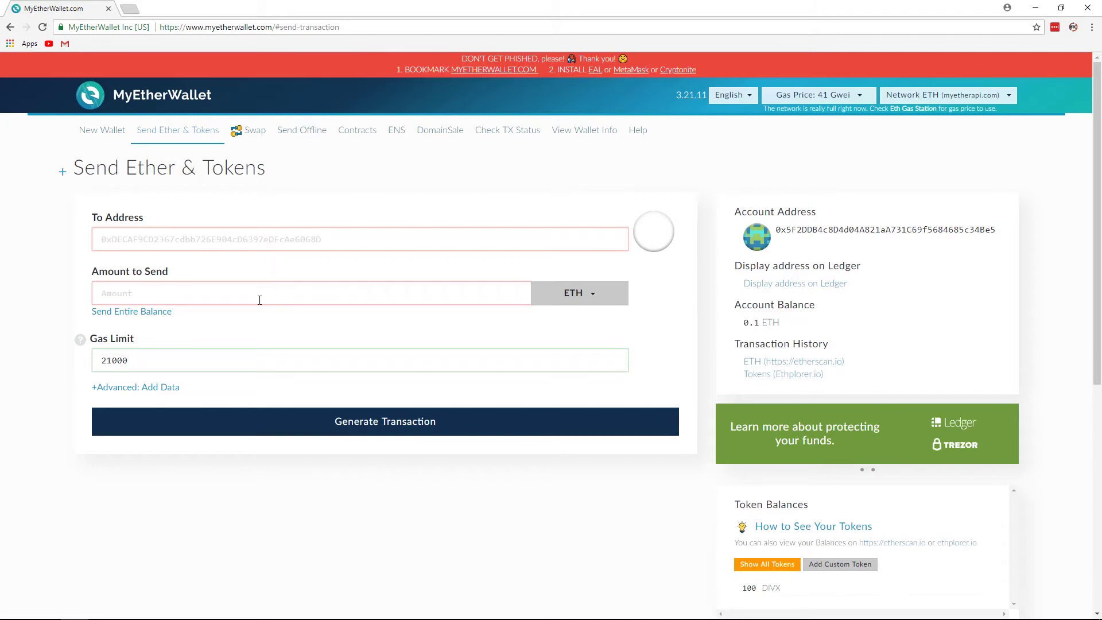
{"action": "scroll", "coordinate": [209, 359], "scroll_direction": "down", "scroll_amount": 3}
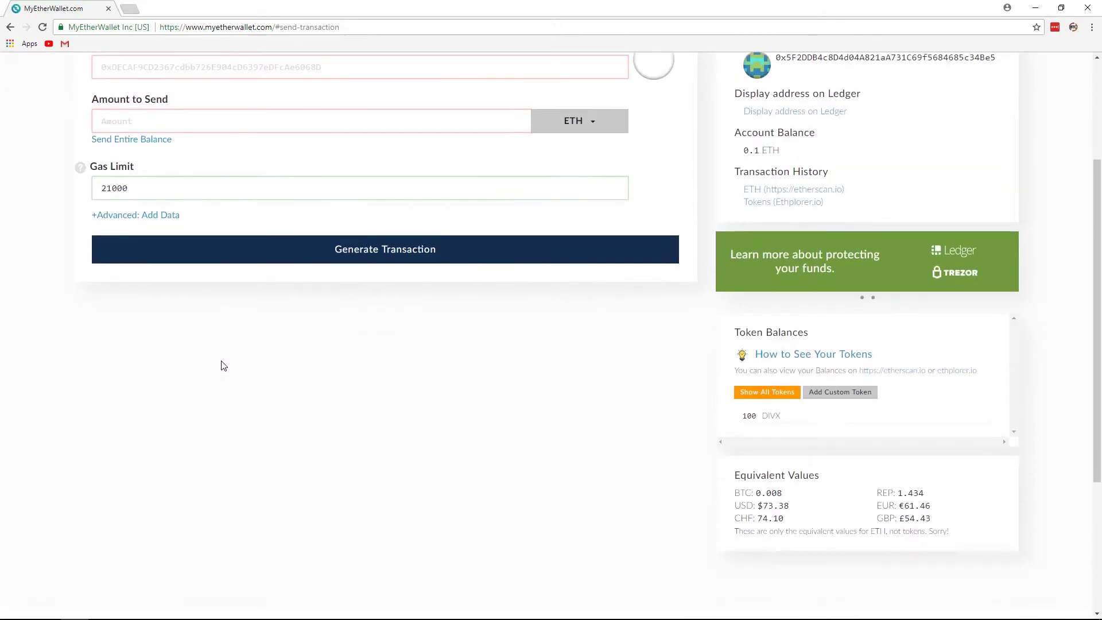
{"action": "scroll", "coordinate": [748, 170], "scroll_direction": "up", "scroll_amount": 1}
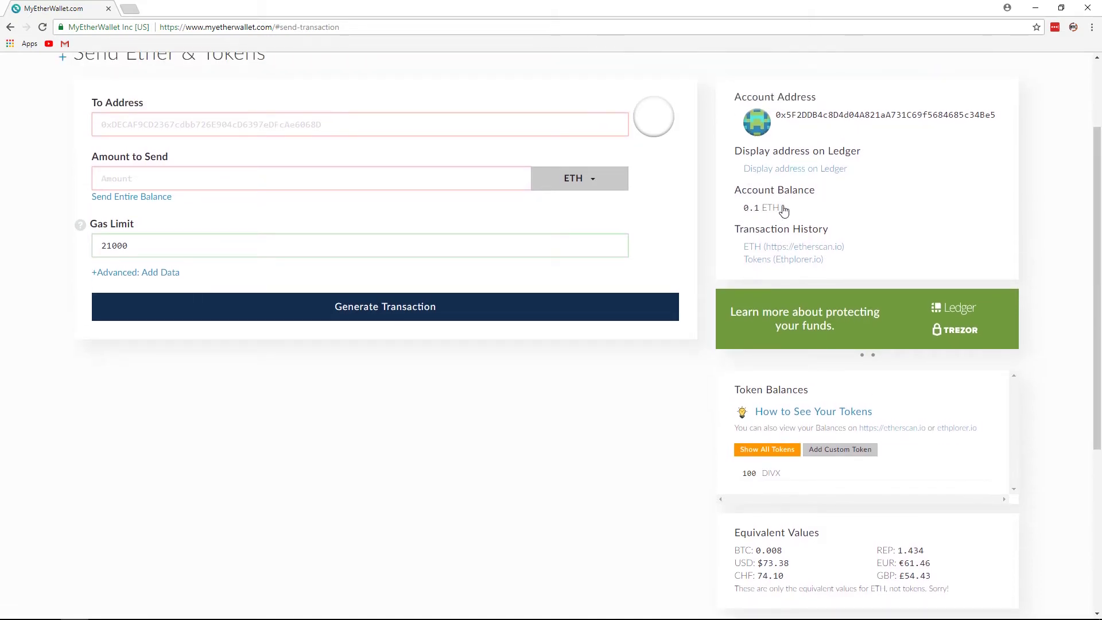
{"action": "scroll", "coordinate": [710, 182], "scroll_direction": "up", "scroll_amount": 1}
{"action": "scroll", "coordinate": [830, 223], "scroll_direction": "down", "scroll_amount": 2}
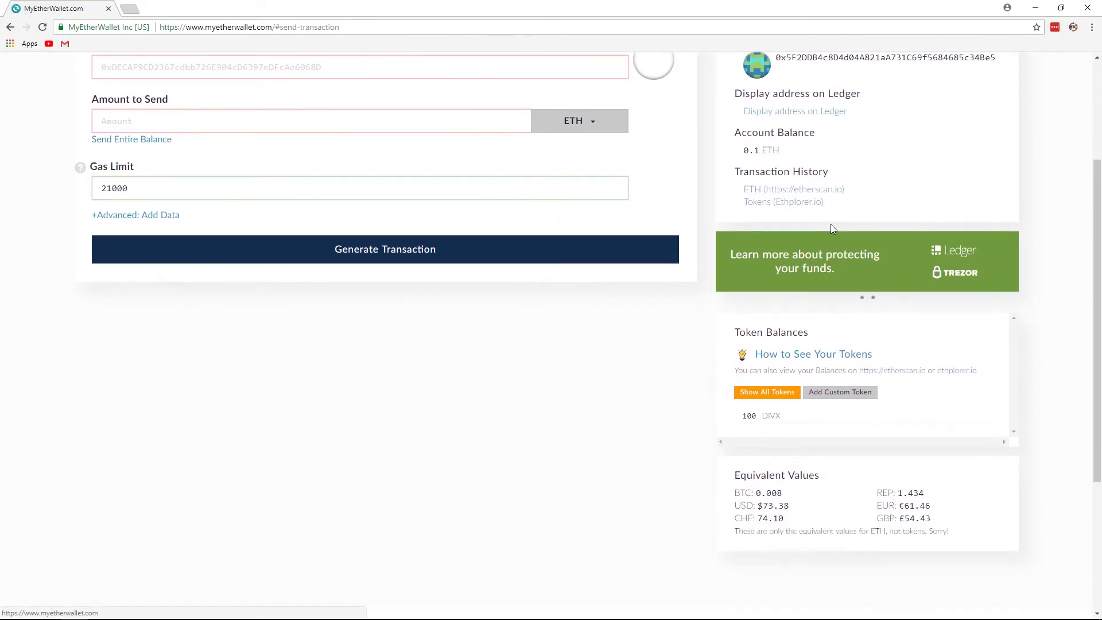
{"action": "left_click", "coordinate": [769, 397]}
{"action": "scroll", "coordinate": [1054, 344], "scroll_direction": "down", "scroll_amount": 1}
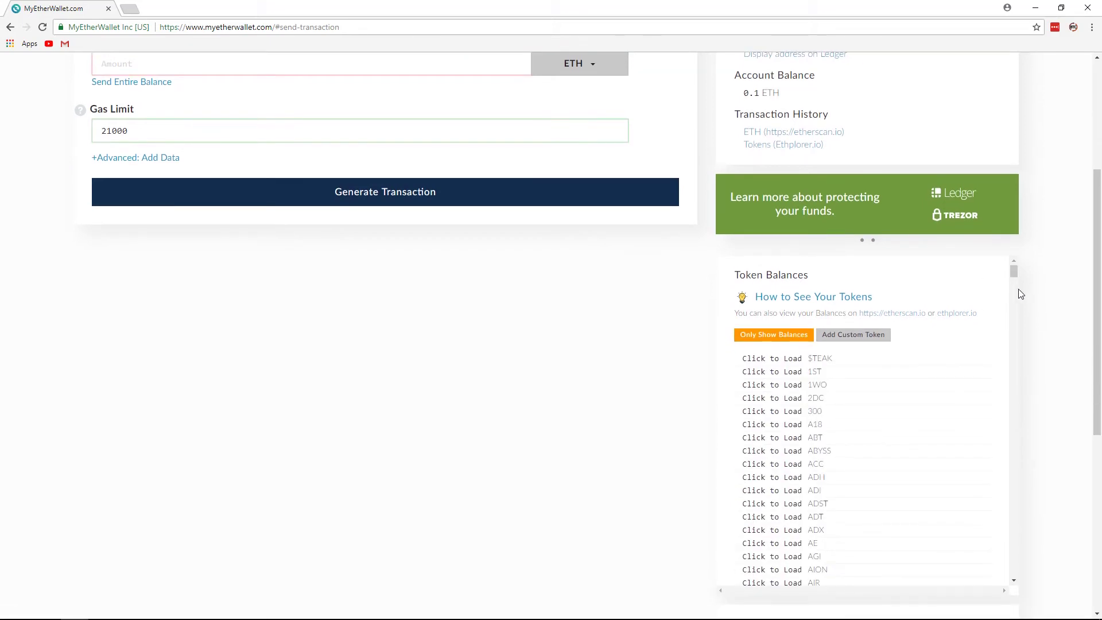
{"action": "mouse_move", "coordinate": [1014, 277]}
{"action": "left_mouse_down"}
{"action": "mouse_move", "coordinate": [1034, 427]}
{"action": "mouse_move", "coordinate": [1016, 576]}
{"action": "mouse_move", "coordinate": [1013, 268]}
{"action": "left_mouse_up"}
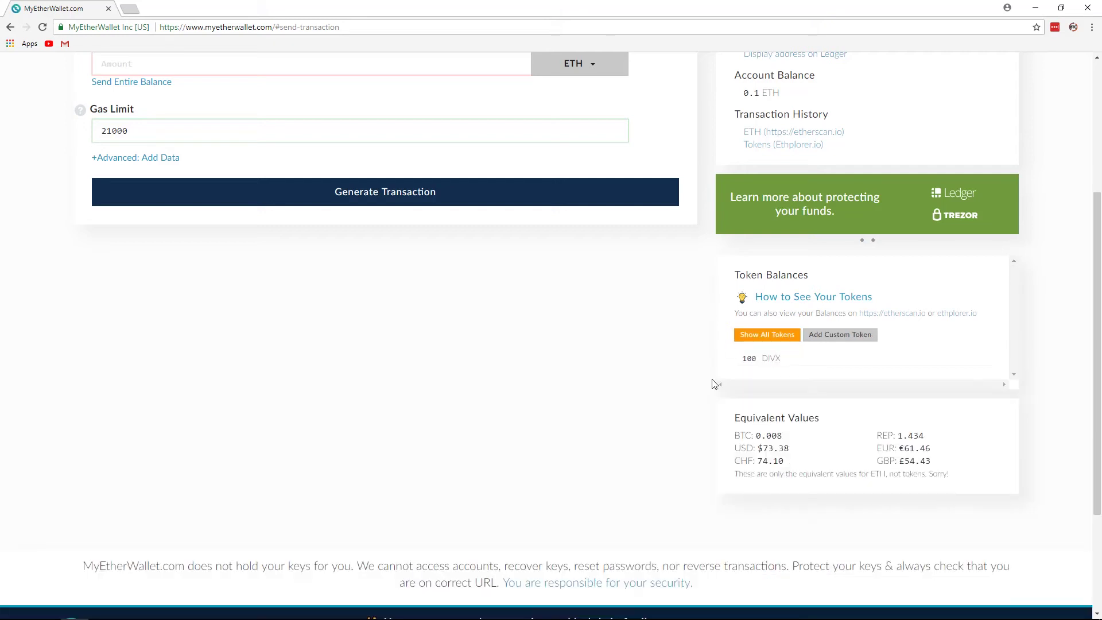
{"action": "scroll", "coordinate": [698, 440], "scroll_direction": "up", "scroll_amount": 1}
{"action": "scroll", "coordinate": [730, 450], "scroll_direction": "up", "scroll_amount": 2}
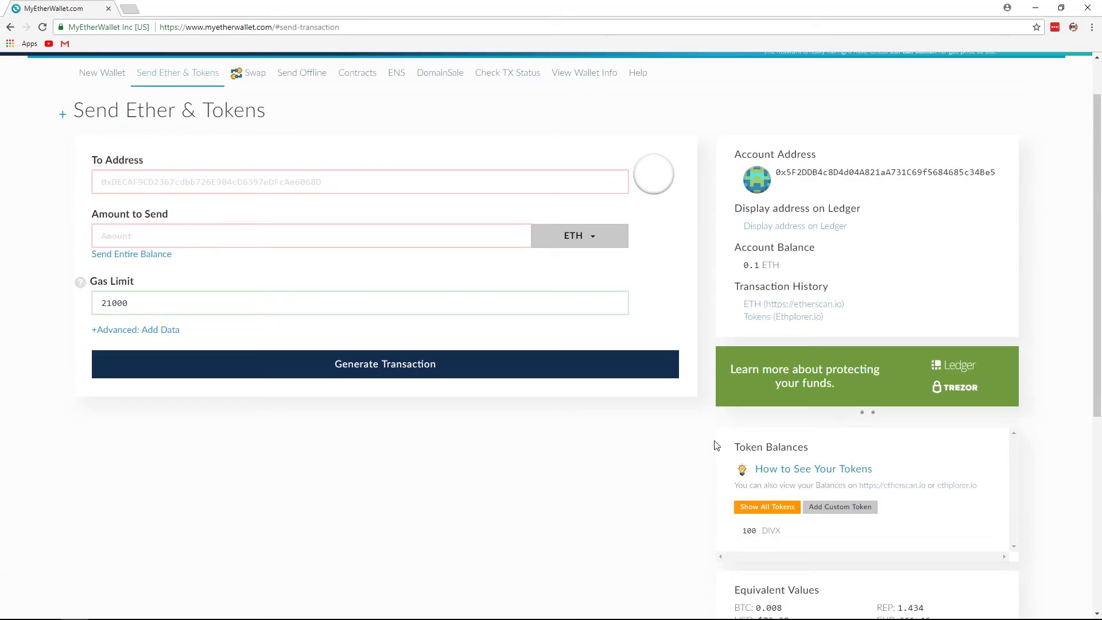
Step: Change the Amount to Send currency from ETH to DIVX
{"action": "left_click", "coordinate": [280, 184]}
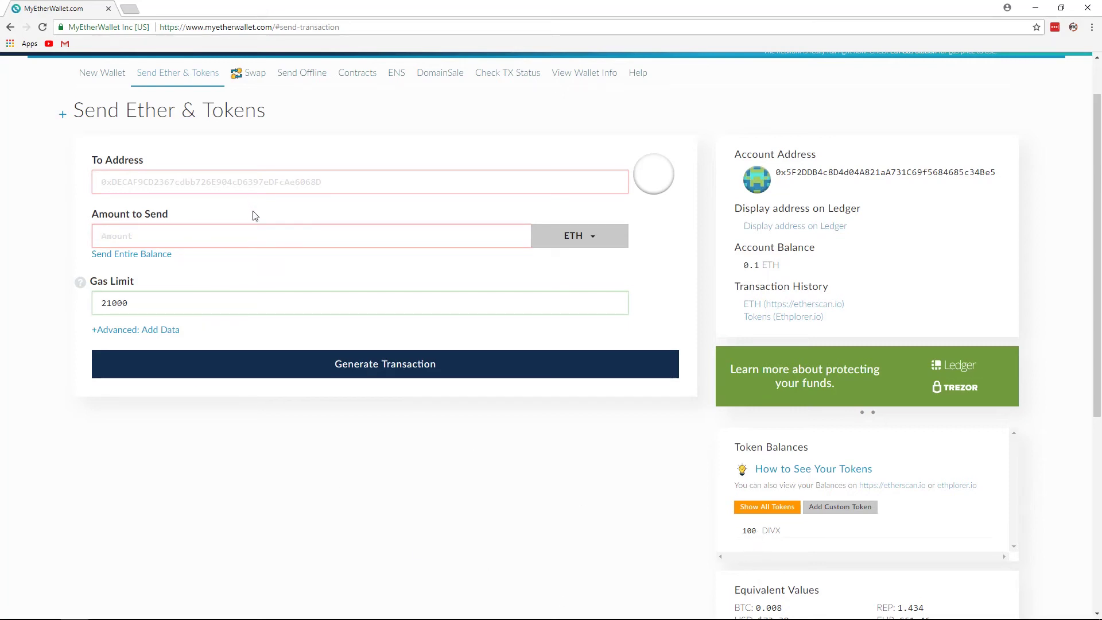
{"action": "left_click", "coordinate": [593, 245]}
{"action": "left_click", "coordinate": [554, 271]}
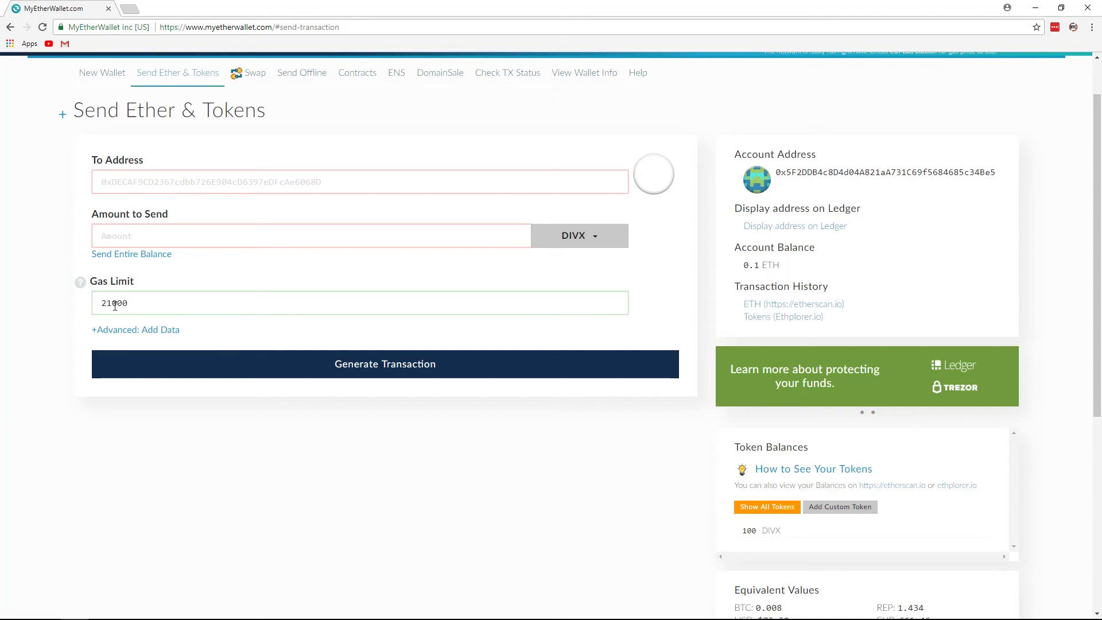
{"action": "scroll", "coordinate": [524, 308], "scroll_direction": "down", "scroll_amount": 2}
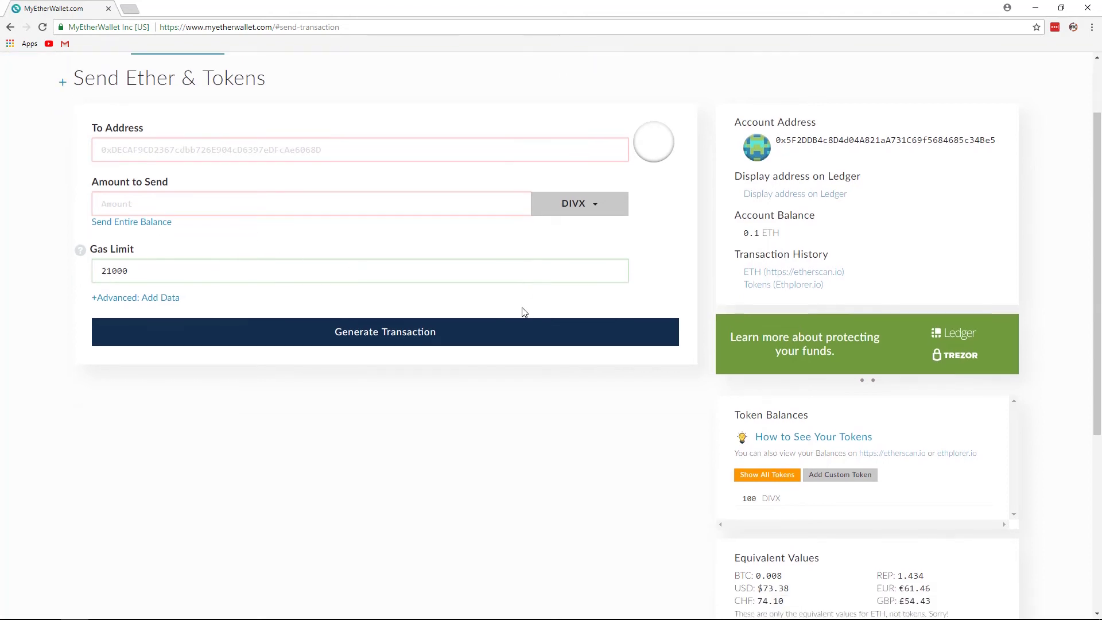